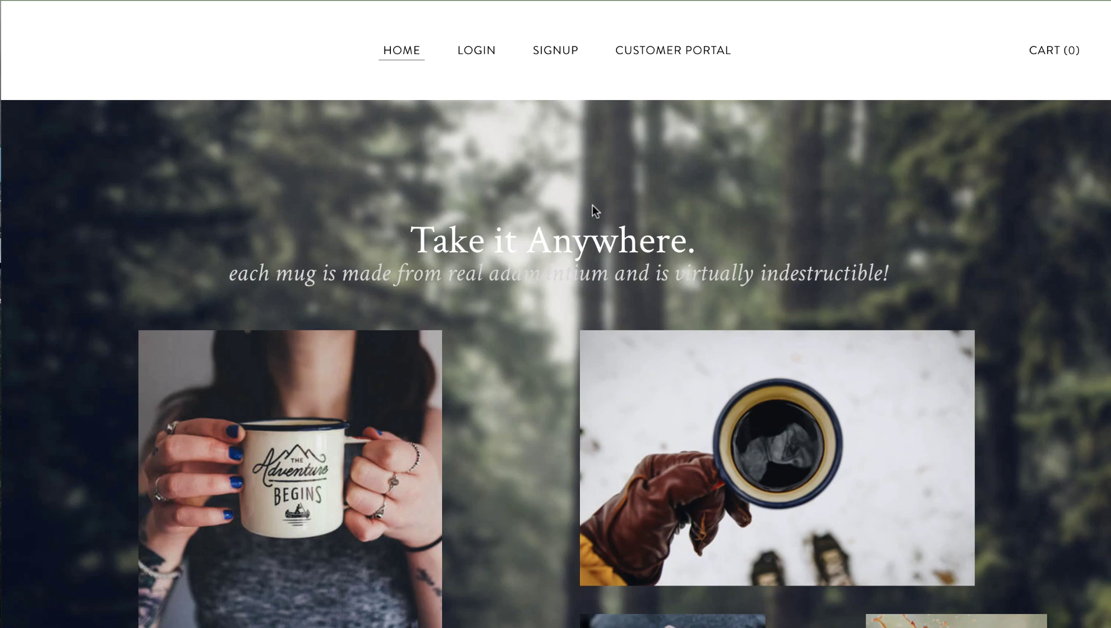
- Scroll up and down the mug store homepage to browse its plan offers
scroll(580, 204, "down", 8)
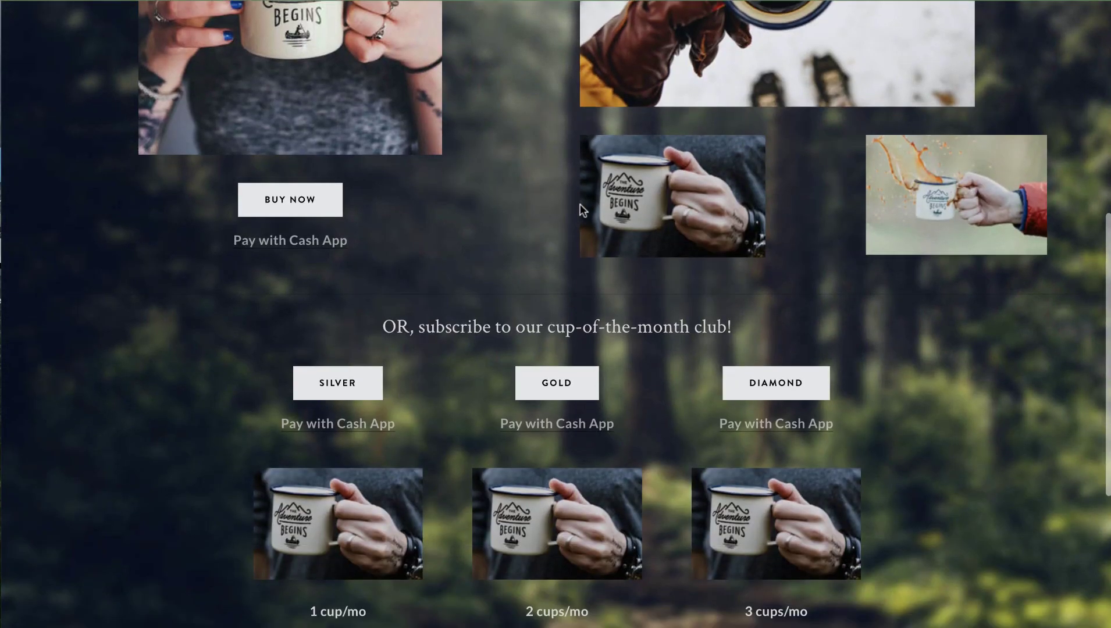
scroll(580, 204, "up", 3)
scroll(581, 205, "up", 5)
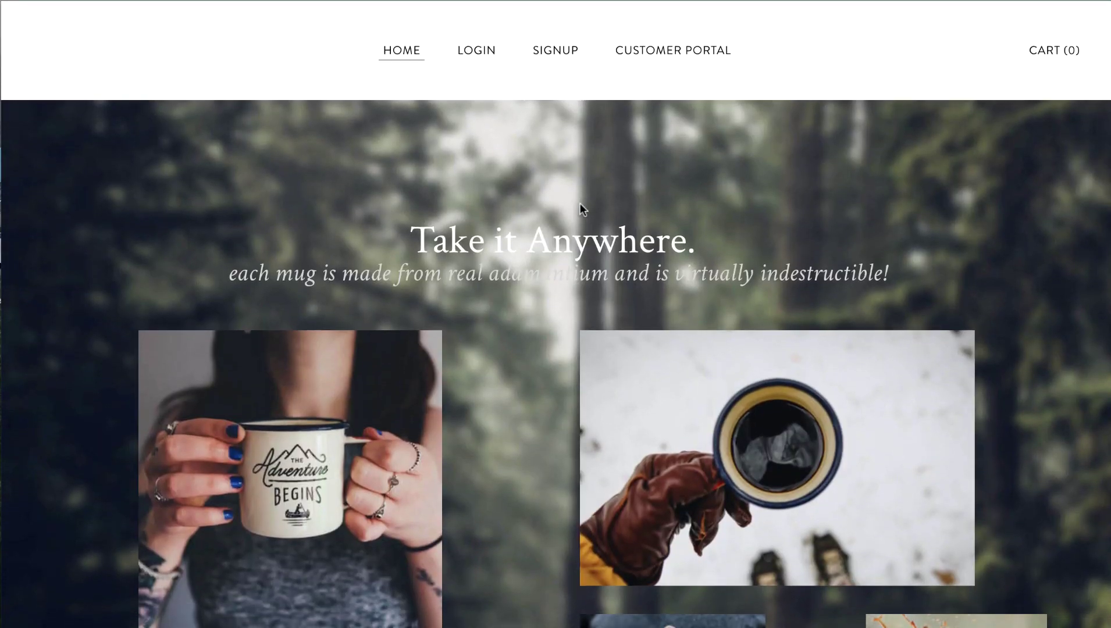
scroll(580, 206, "down", 4)
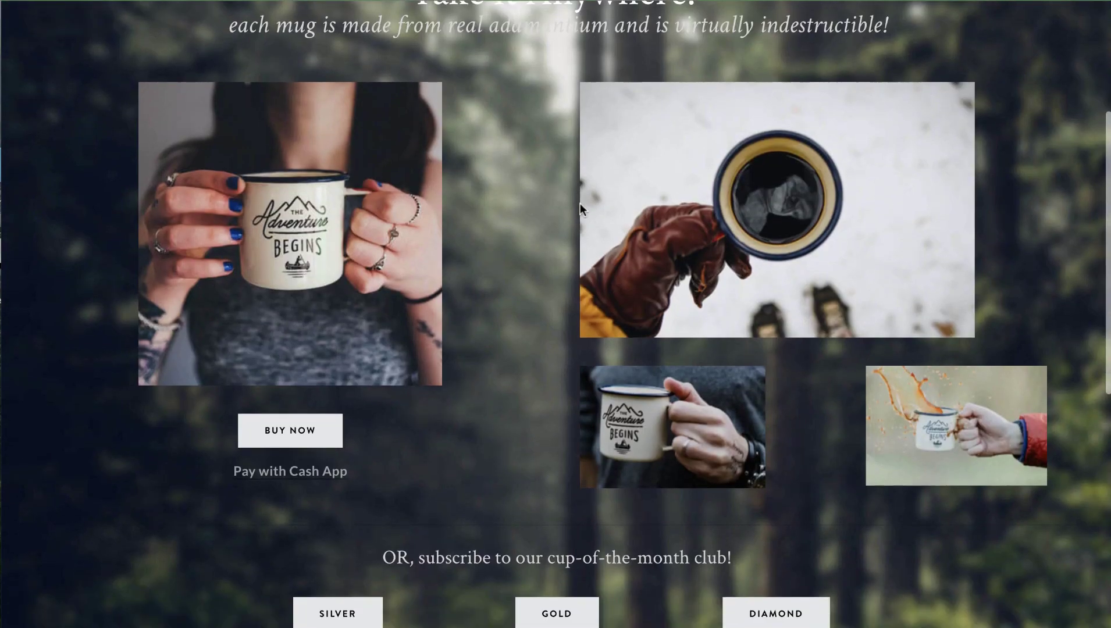
scroll(361, 429, "up", 3)
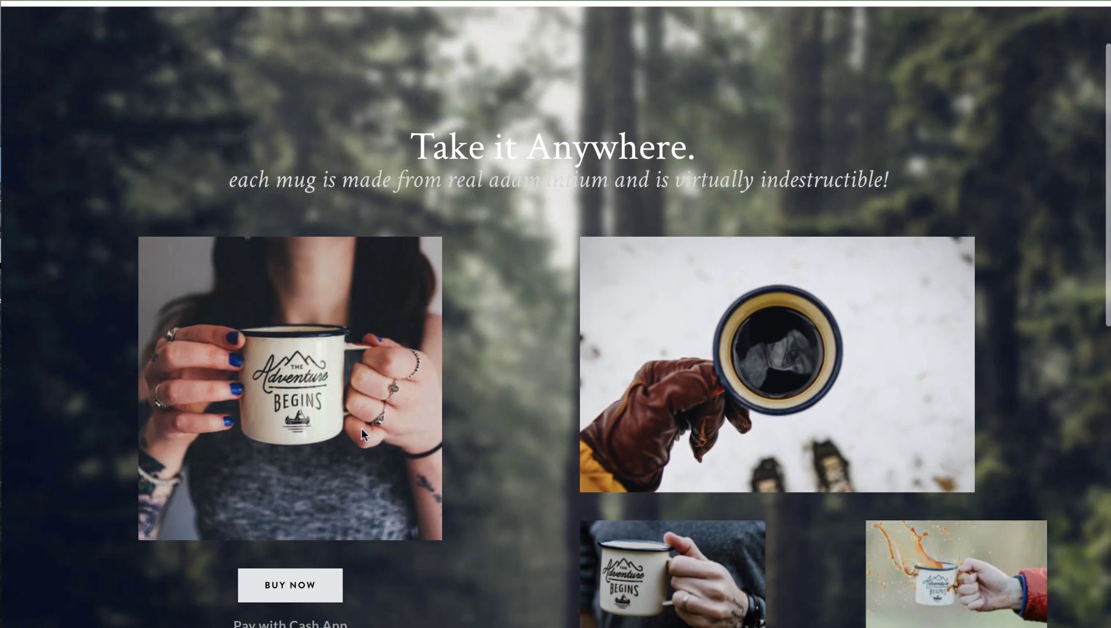
scroll(363, 436, "down", 3)
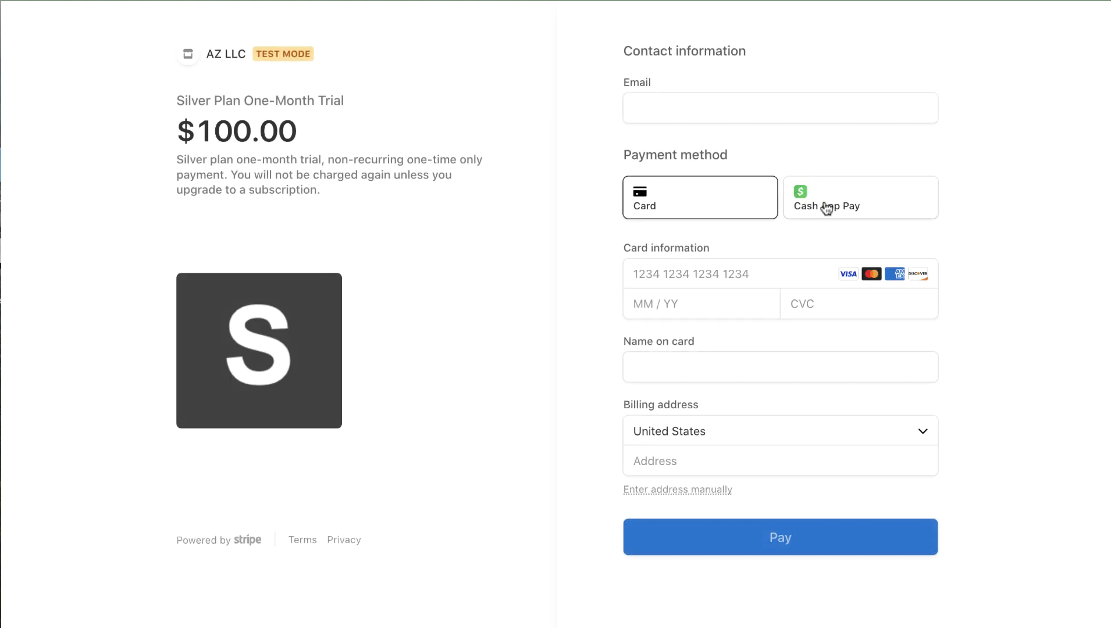
- Preview Cash App Pay on the Silver trial checkout, then switch back to Card
left_click(828, 208)
left_click(703, 210)
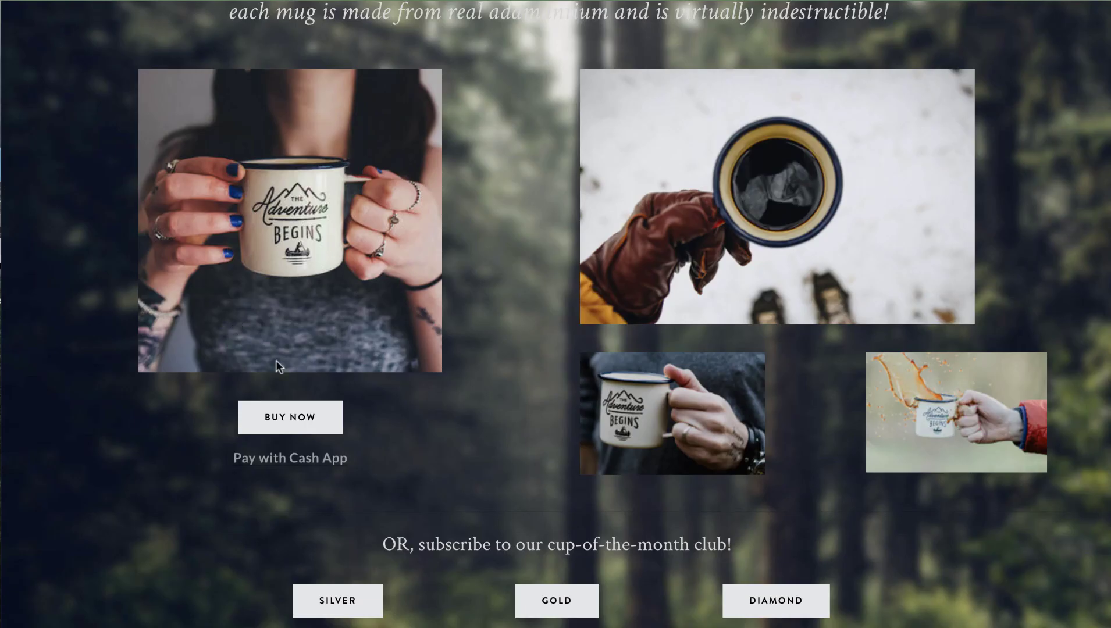
- Scroll down the storefront to the subscription tiers with Pay with Cash App links
scroll(413, 434, "down", 3)
scroll(413, 430, "down", 1)
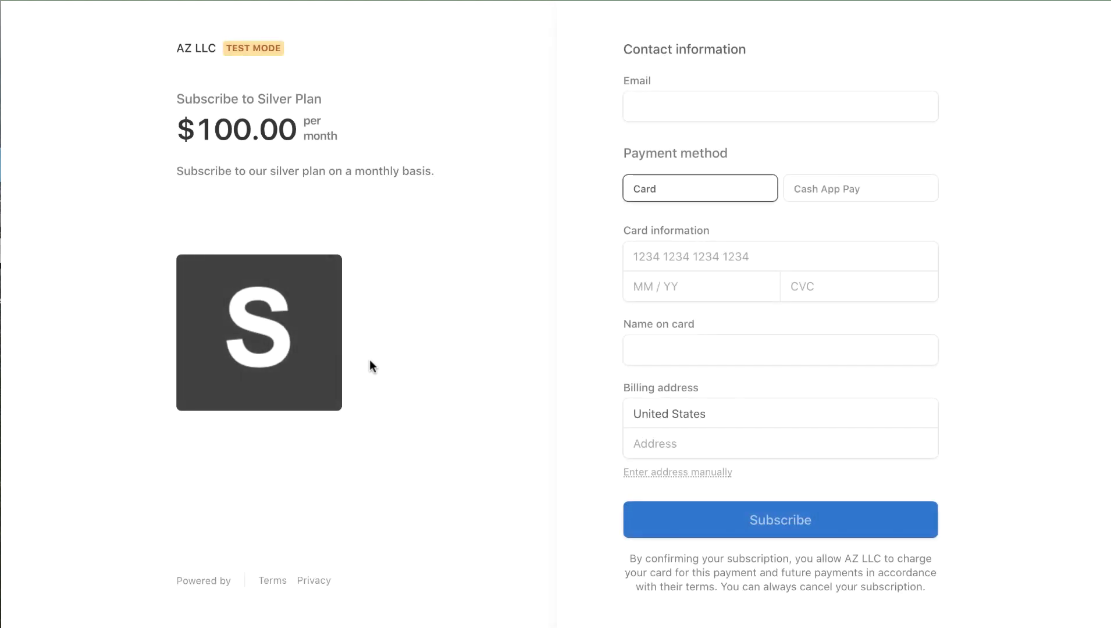
- Choose Cash App Pay as the payment method for the $100.00 monthly Silver subscription
left_click(849, 217)
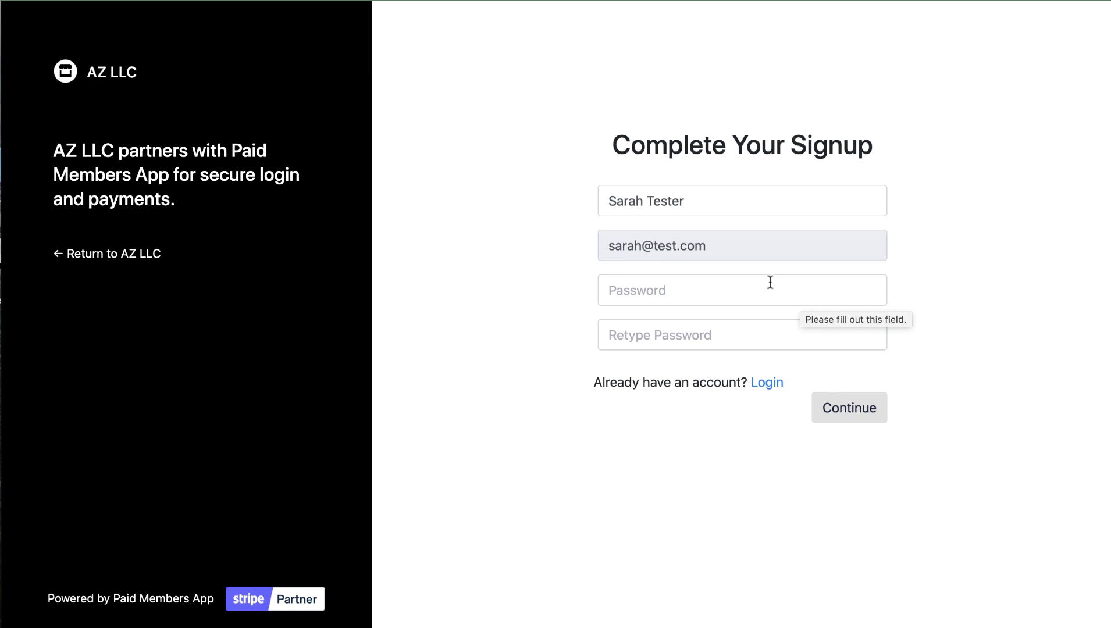
- Enter and confirm the new member's account password, then submit the signup form
left_click(699, 284)
type("test1234")
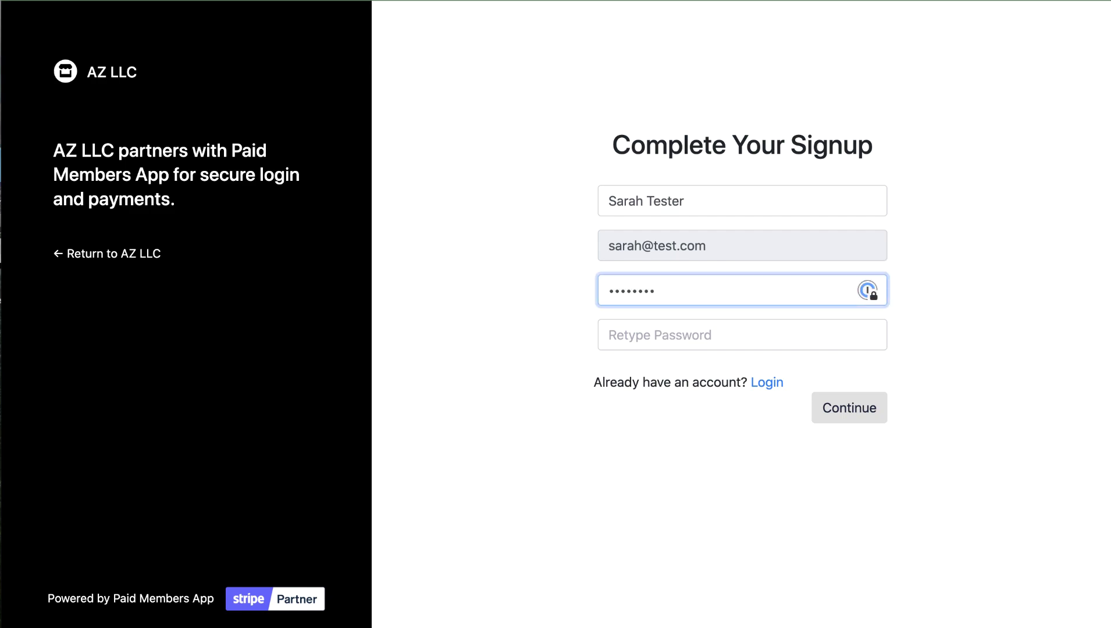
key("Tab")
type("test1234")
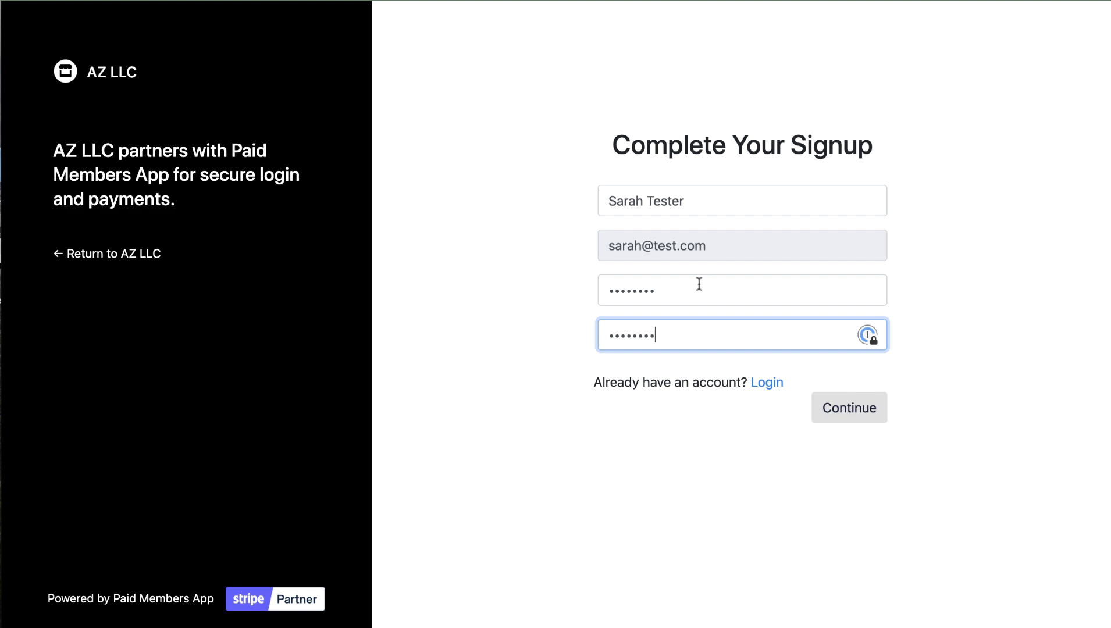
left_click(840, 422)
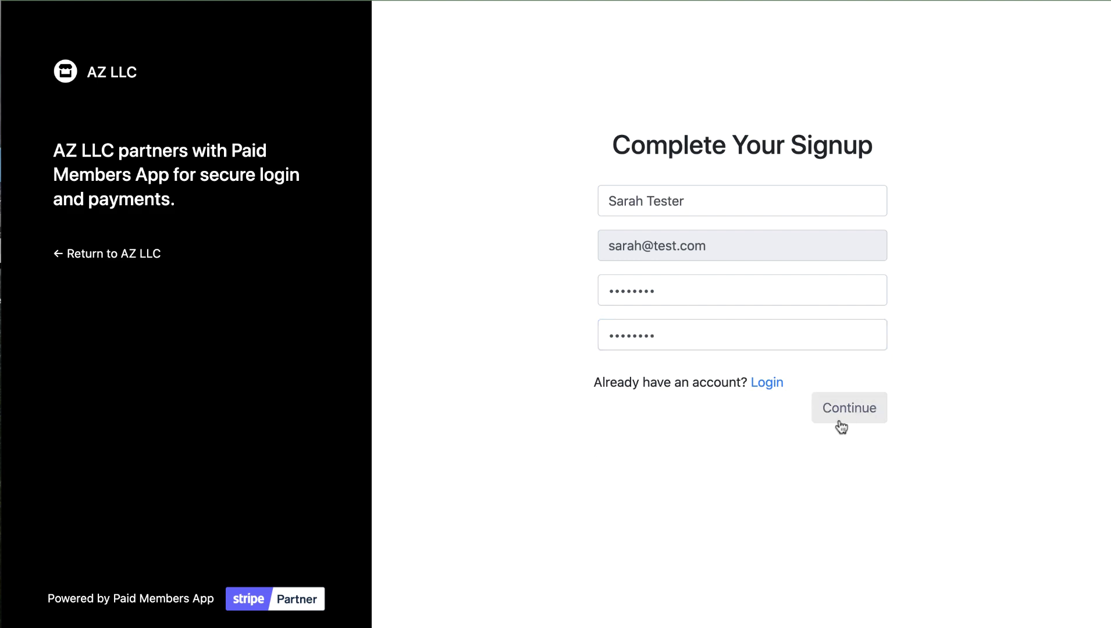
left_click(852, 418)
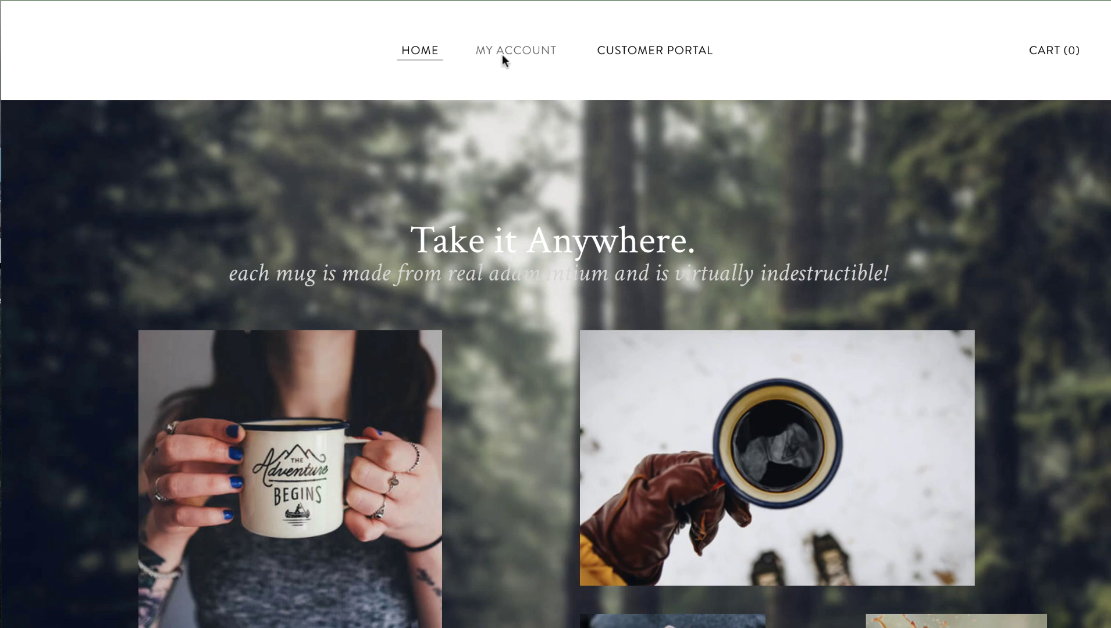
- Go to MY ACCOUNT to view the member's Page 1, Page 2 and Page 3 list
left_click(502, 53)
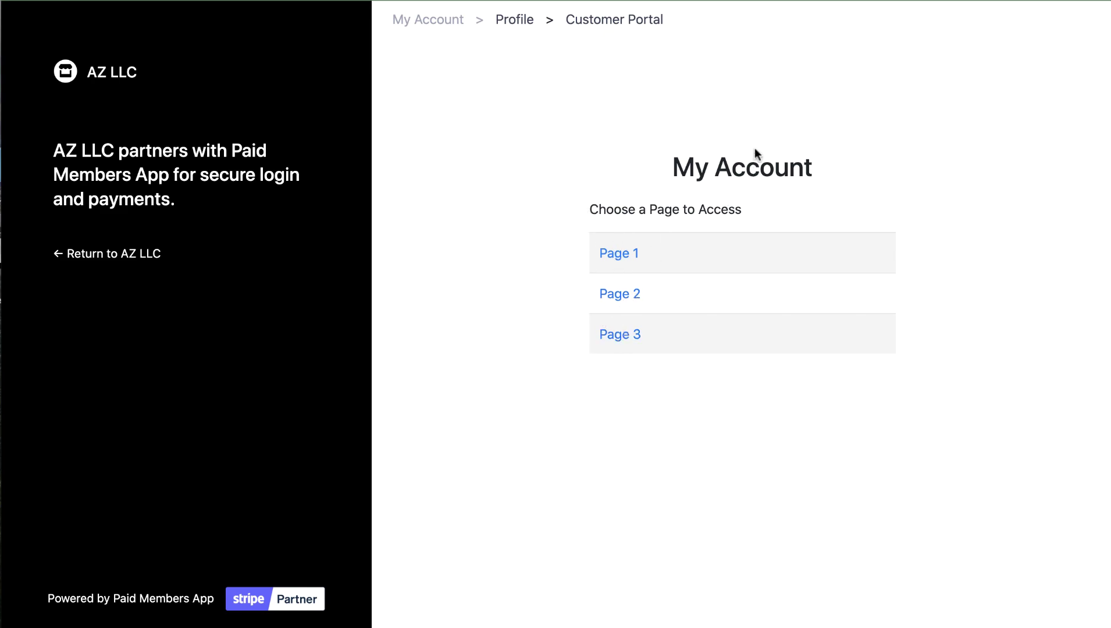
left_click(514, 21)
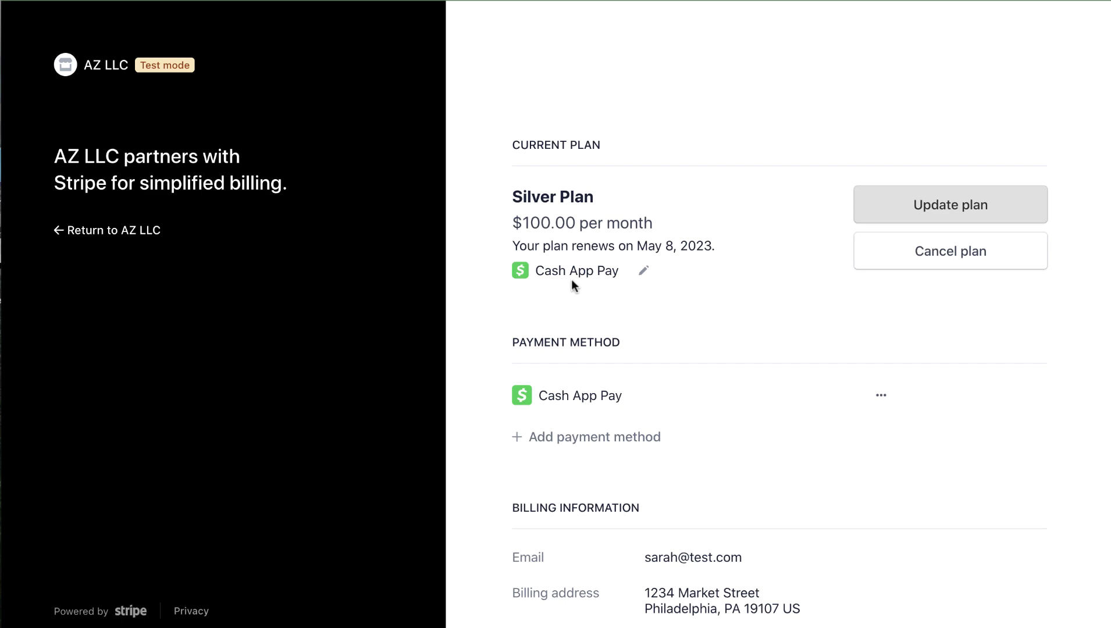
scroll(743, 344, "down", 4)
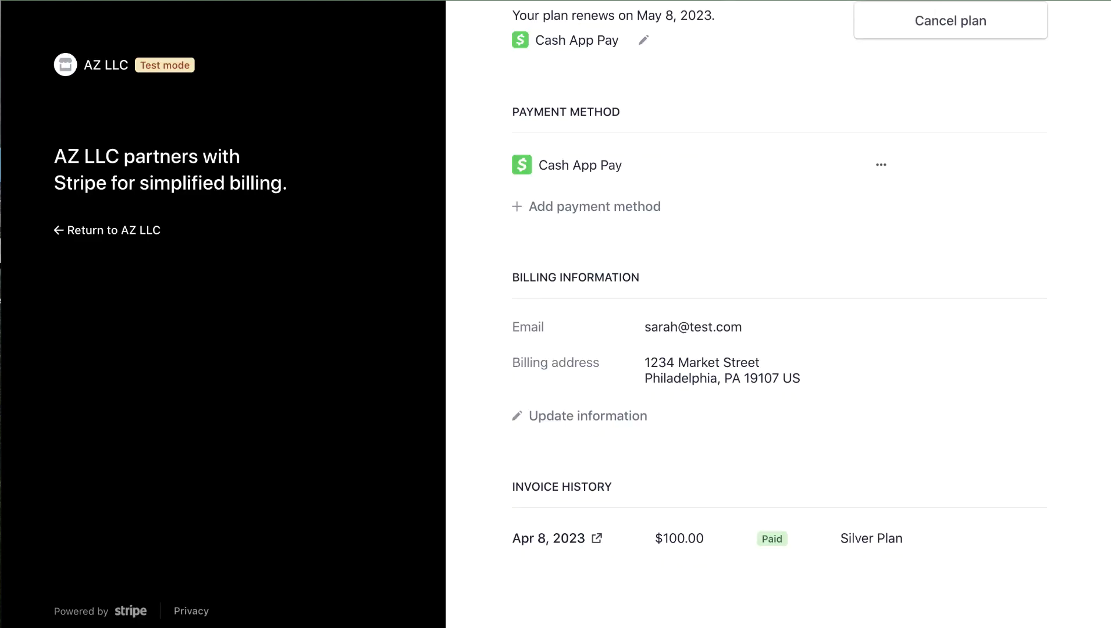
scroll(678, 256, "up", 5)
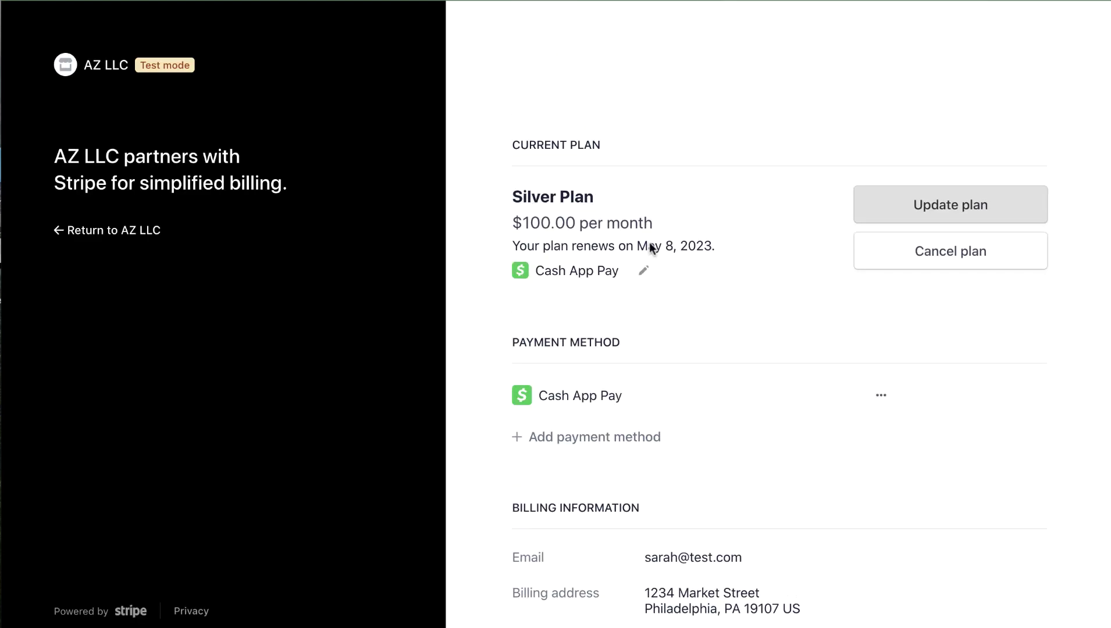
left_click(136, 231)
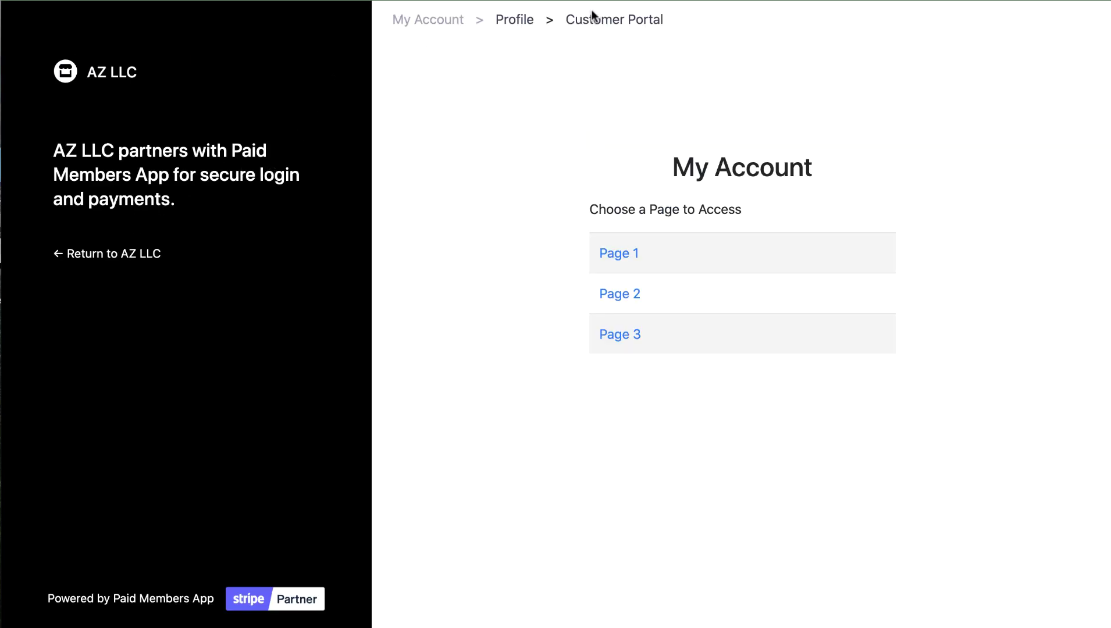
- Return to the mug store home page
left_click(521, 20)
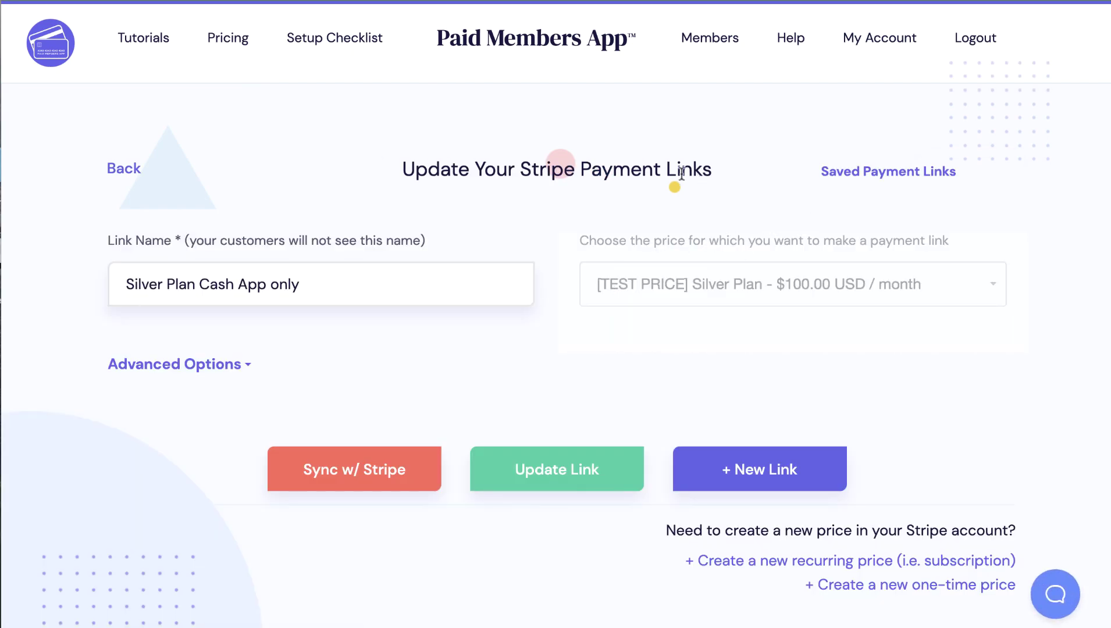
- Expand the Silver Plan Cash App link's Advanced Options and highlight its after-checkout redirect setting
left_click(214, 363)
scroll(572, 354, "down", 3)
left_click_drag(597, 276, 803, 278)
left_click_drag(933, 276, 935, 277)
left_click(781, 299)
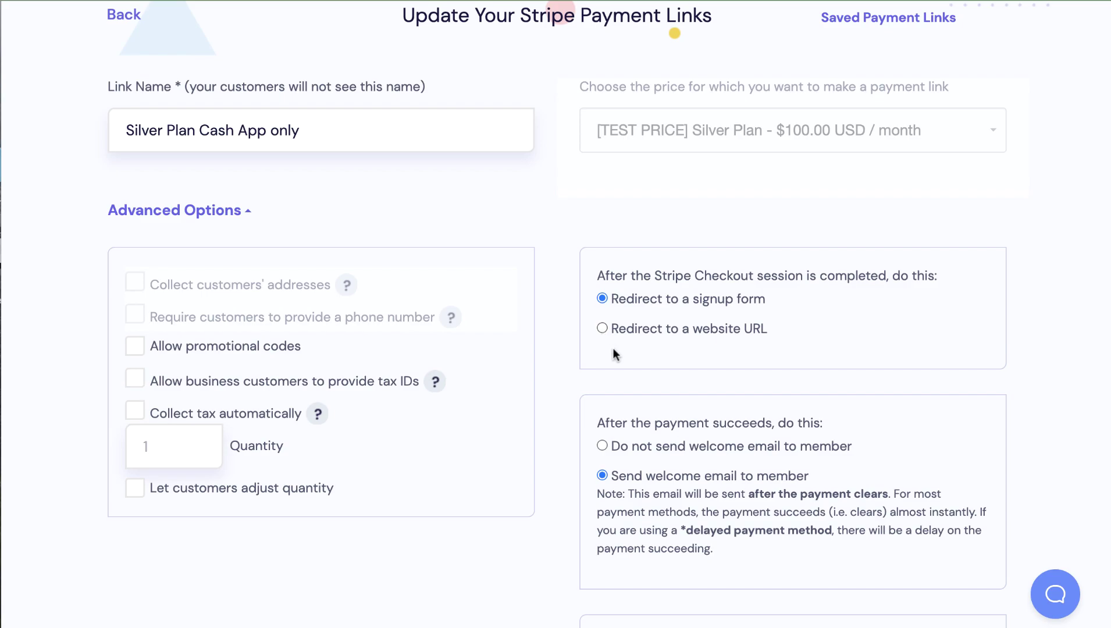
scroll(613, 348, "down", 2)
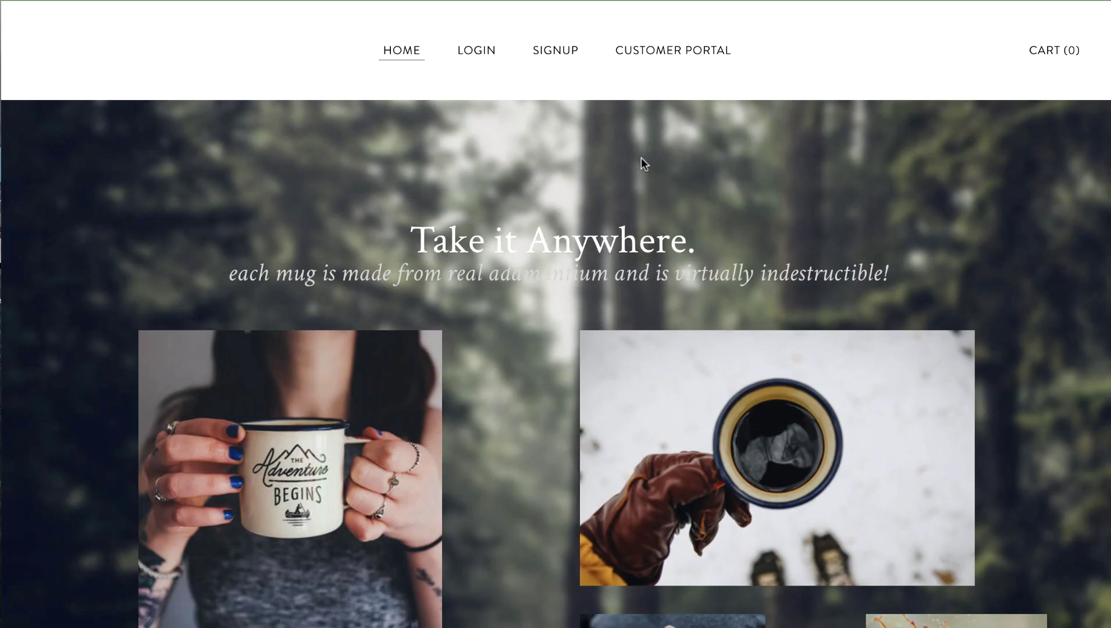
scroll(642, 158, "down", 6)
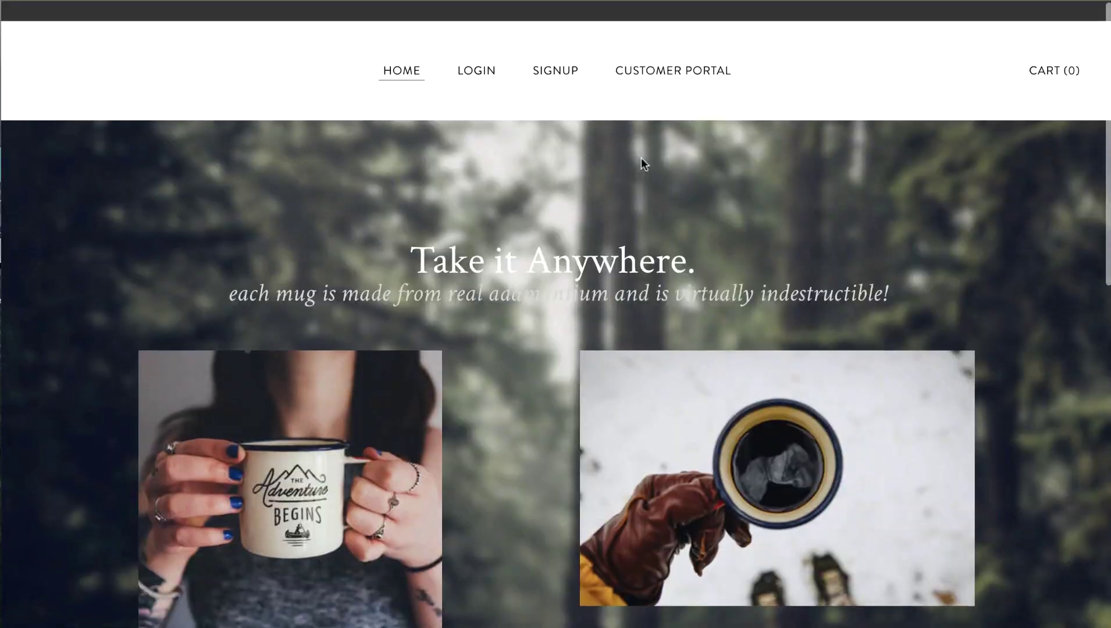
- Scroll through the storefront's Silver, Gold and Diamond Cash App subscription tiers
scroll(642, 158, "down", 7)
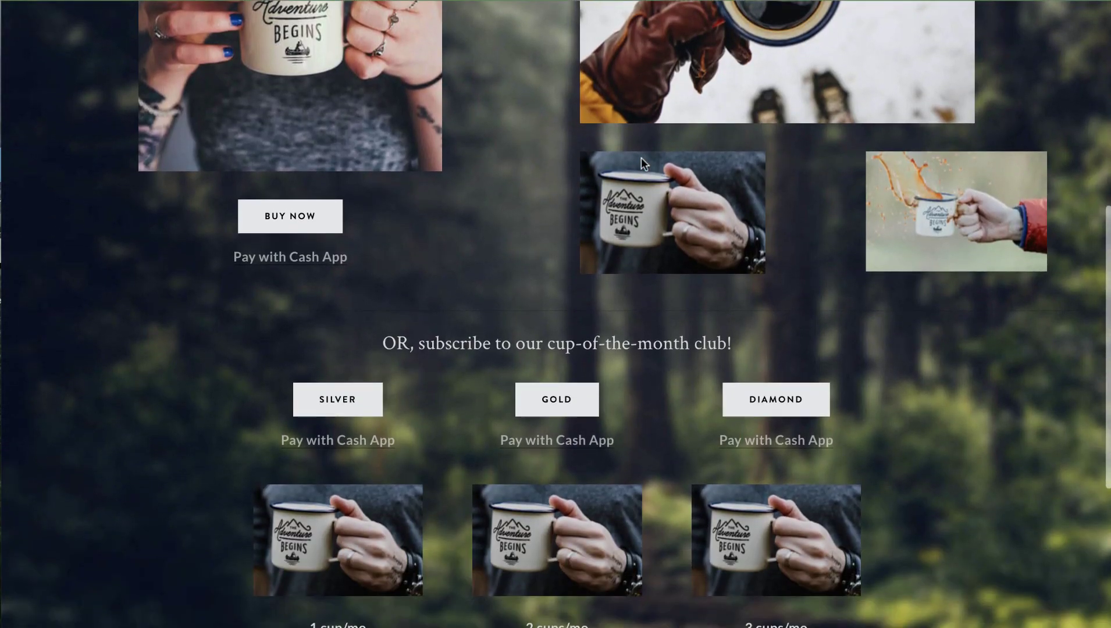
scroll(641, 158, "down", 1)
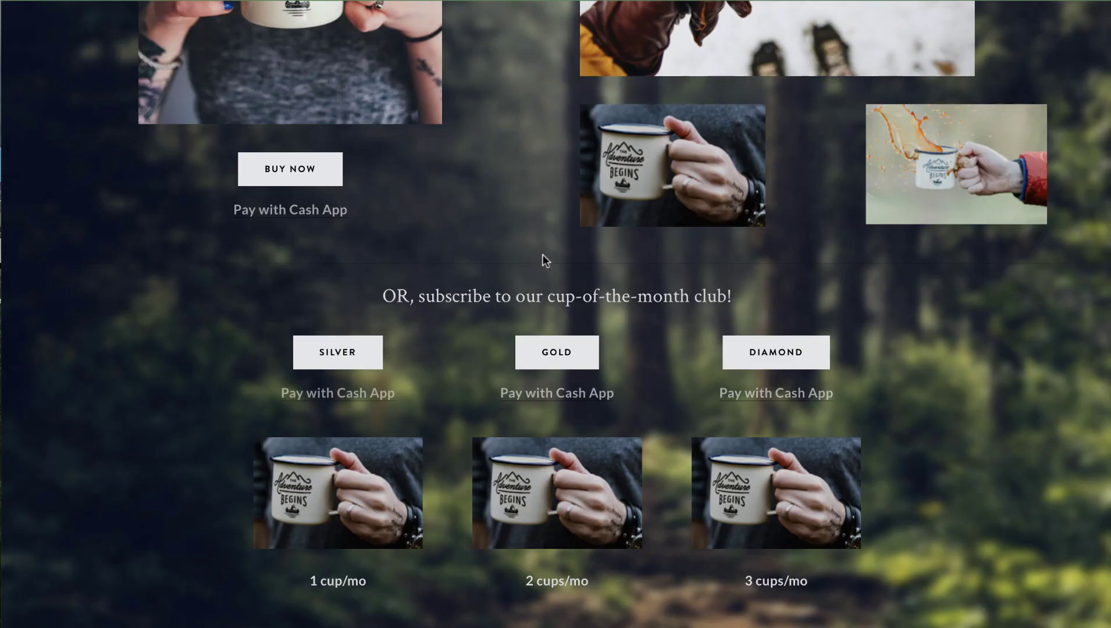
scroll(543, 257, "up", 10)
scroll(543, 258, "down", 4)
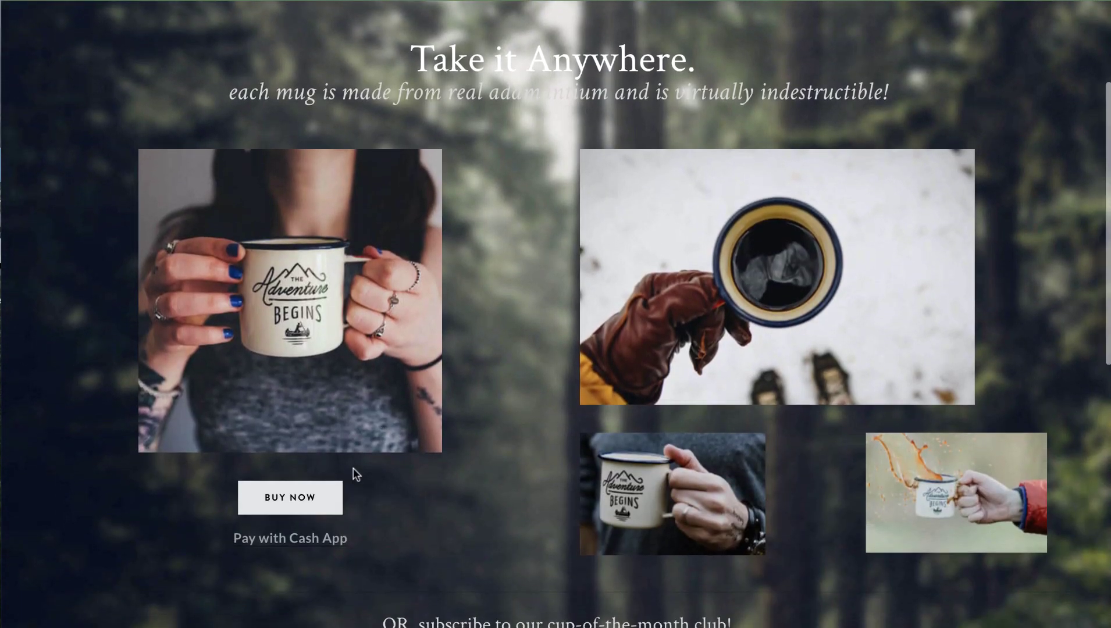